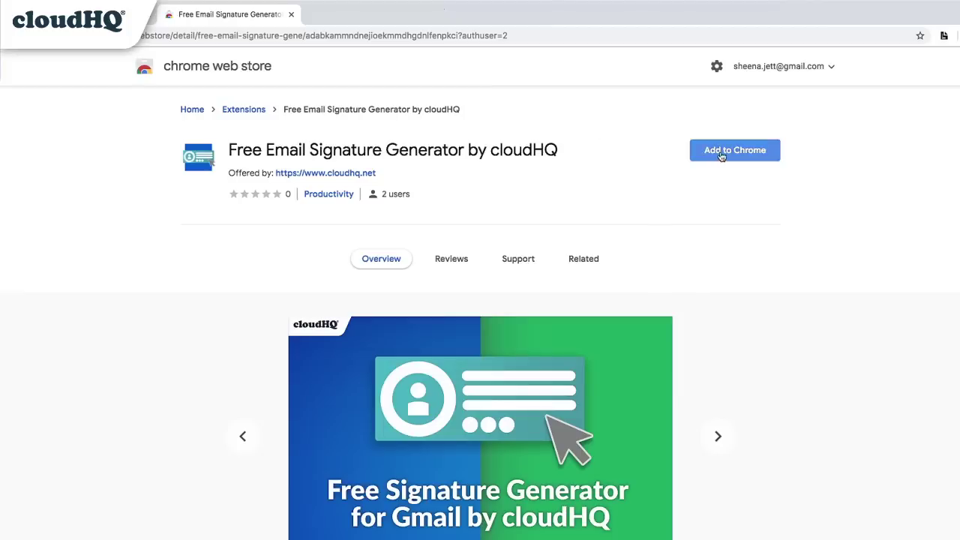
Add the Free Email Signature Generator by cloudHQ extension to Chrome from the Web Store.
{"action": "left_click", "coordinate": [722, 152]}
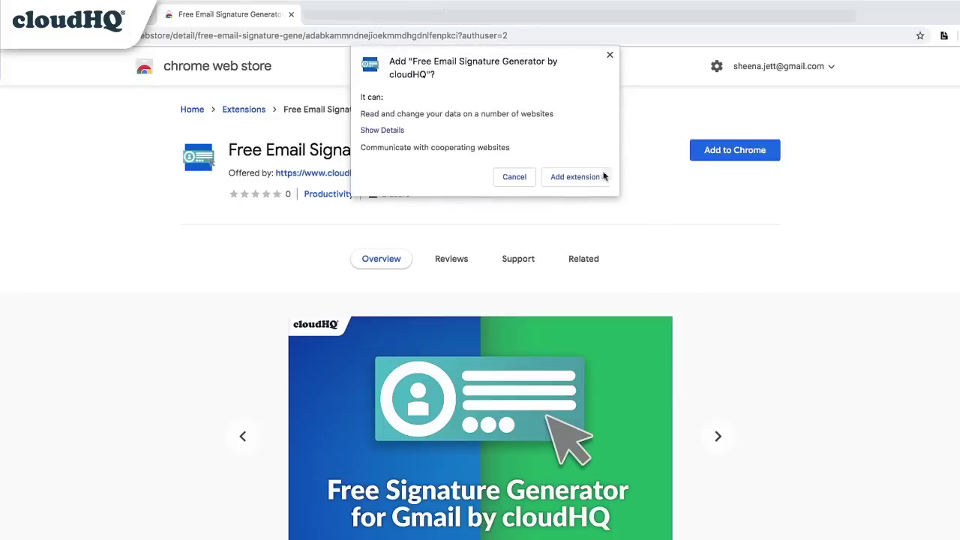
{"action": "left_click", "coordinate": [603, 177]}
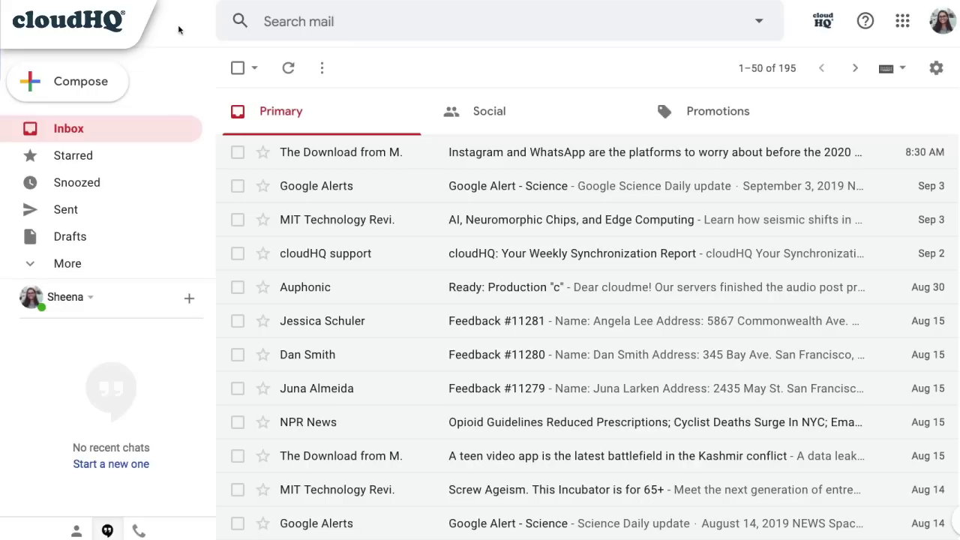
Compose a new Gmail message and launch the cloudHQ Signature Generator from its toolbar.
{"action": "left_click", "coordinate": [91, 84]}
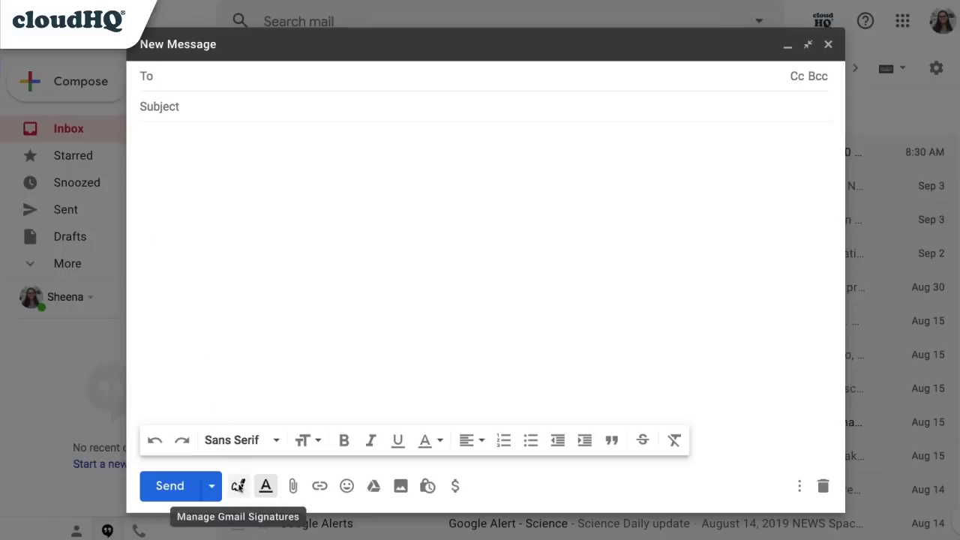
{"action": "left_click", "coordinate": [238, 486]}
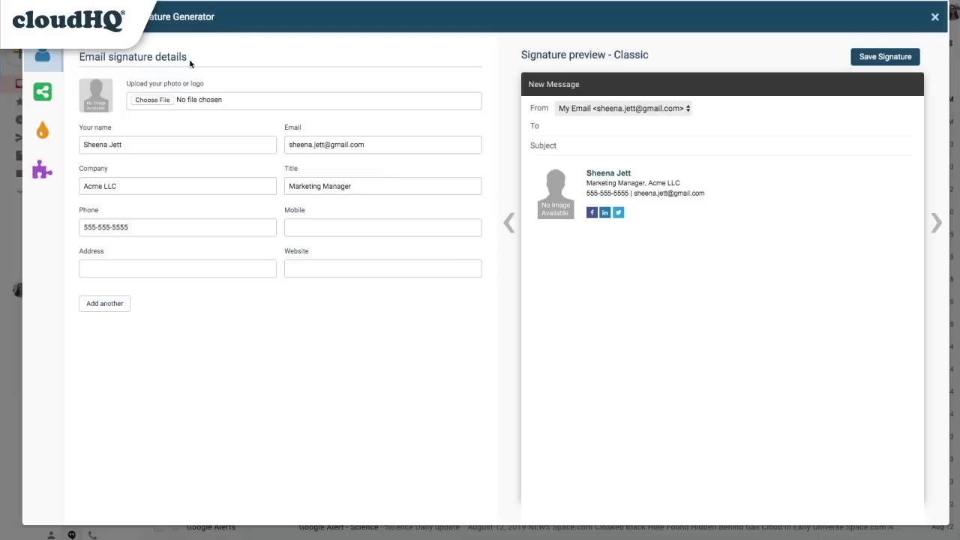
Upload Shift_Logo.png as the signature's logo image.
{"action": "left_click", "coordinate": [155, 100]}
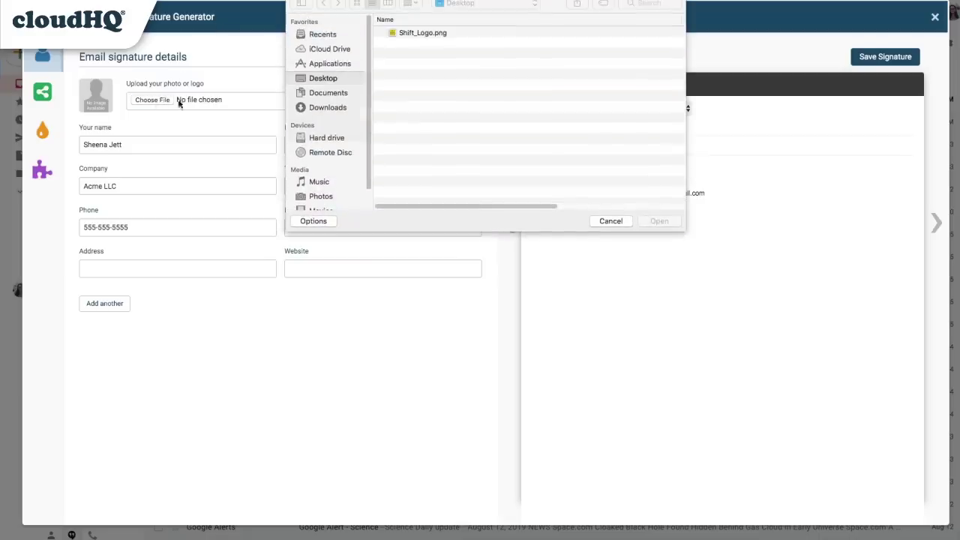
{"action": "left_click", "coordinate": [419, 34]}
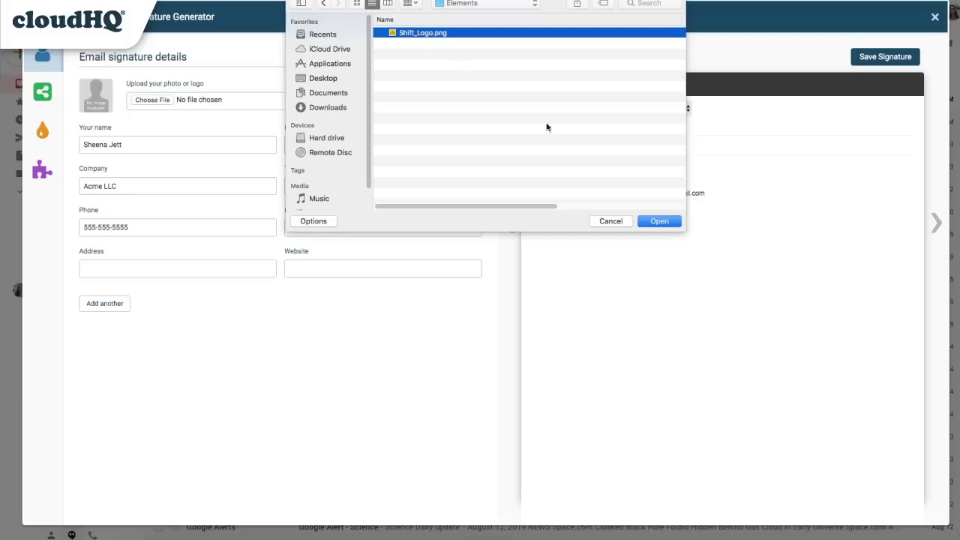
{"action": "left_click", "coordinate": [663, 224]}
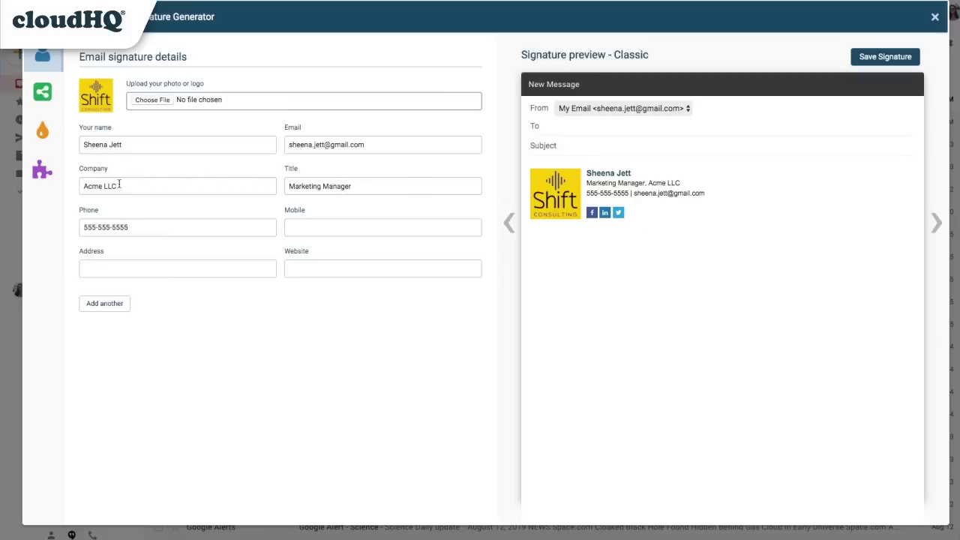
Change the company to Shift Consulting and the title to Project Manager, and enter the office phone number.
{"action": "left_click_drag", "start_coordinate": [120, 184], "coordinate": [83, 184]}
{"action": "type", "text": "Shift Consulting"}
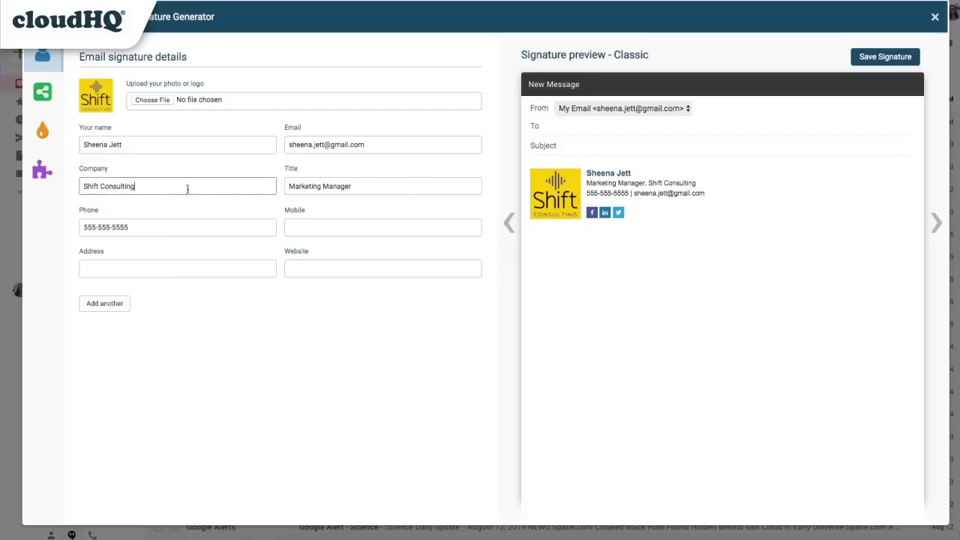
{"action": "triple_click", "coordinate": [314, 185]}
{"action": "key", "text": "BackSpace"}
{"action": "type", "text": "Project Manager"}
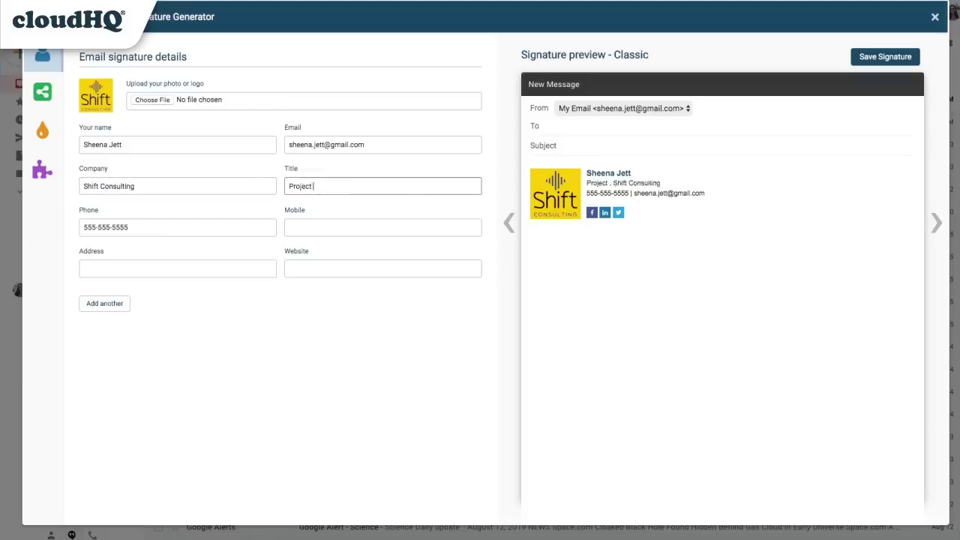
{"action": "left_click", "coordinate": [82, 226]}
{"action": "triple_click", "coordinate": [83, 226]}
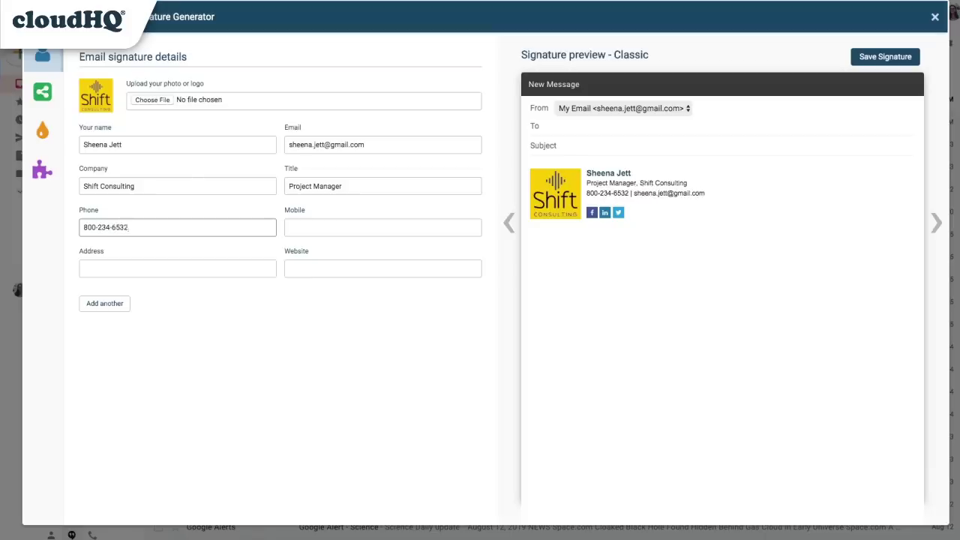
{"action": "left_click", "coordinate": [287, 228]}
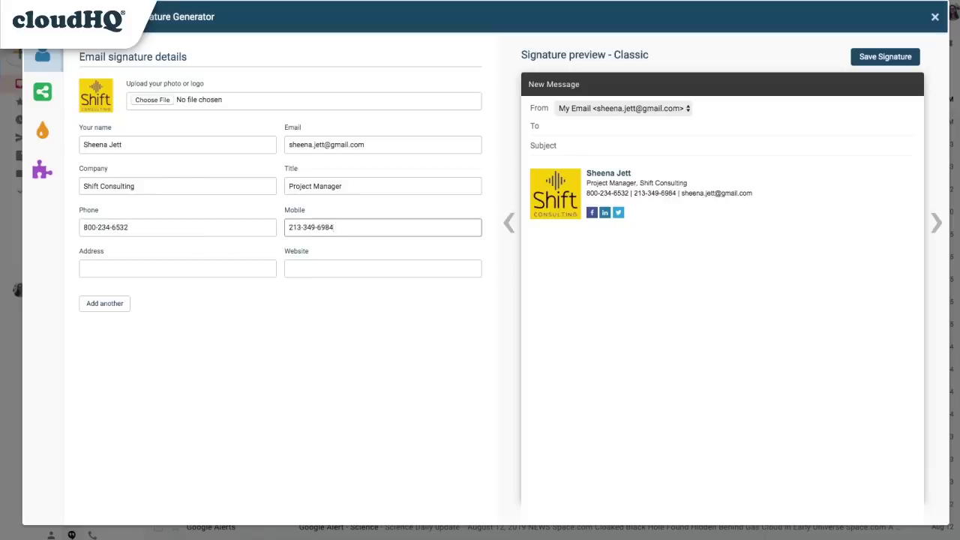
{"action": "left_click", "coordinate": [214, 264]}
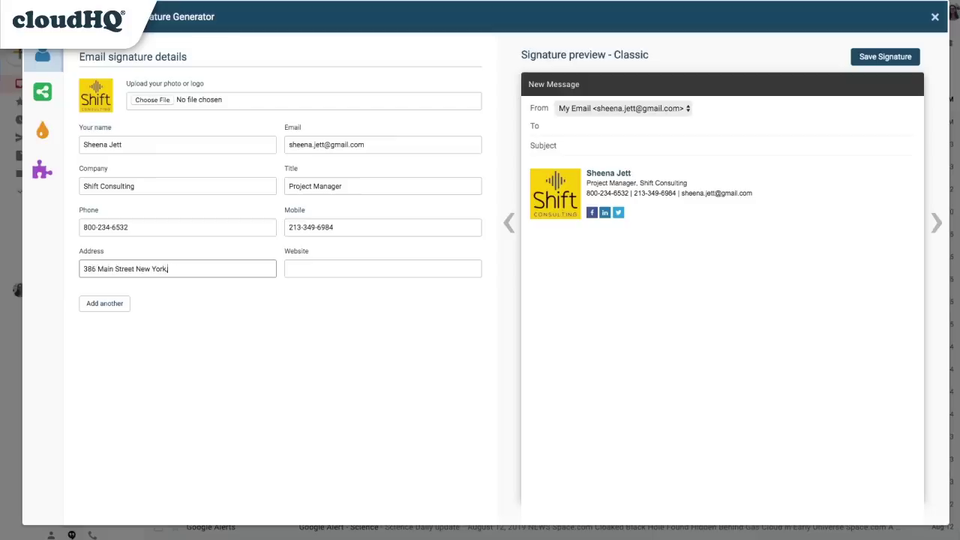
{"action": "left_click", "coordinate": [292, 268]}
{"action": "type", "text": "www.shiftconsulting.com"}
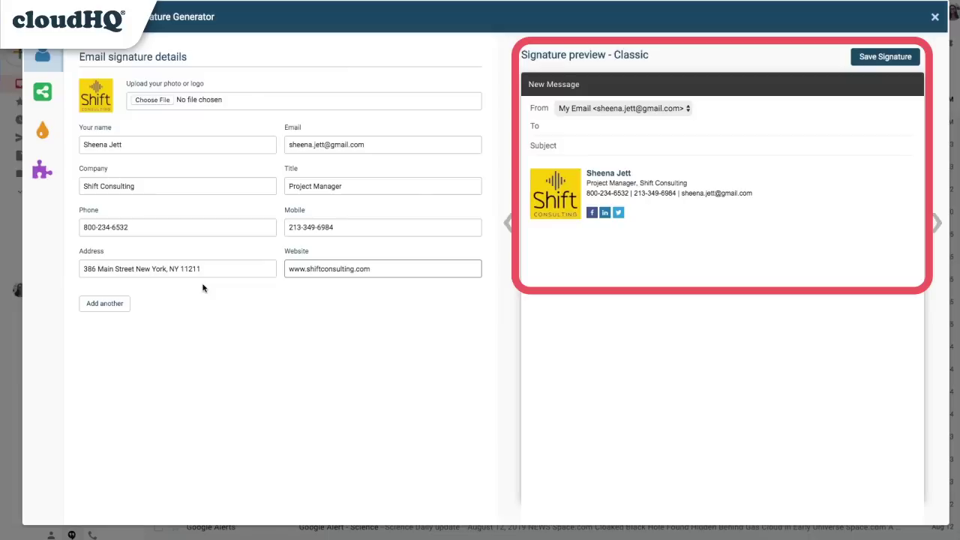
{"action": "left_click", "coordinate": [116, 305]}
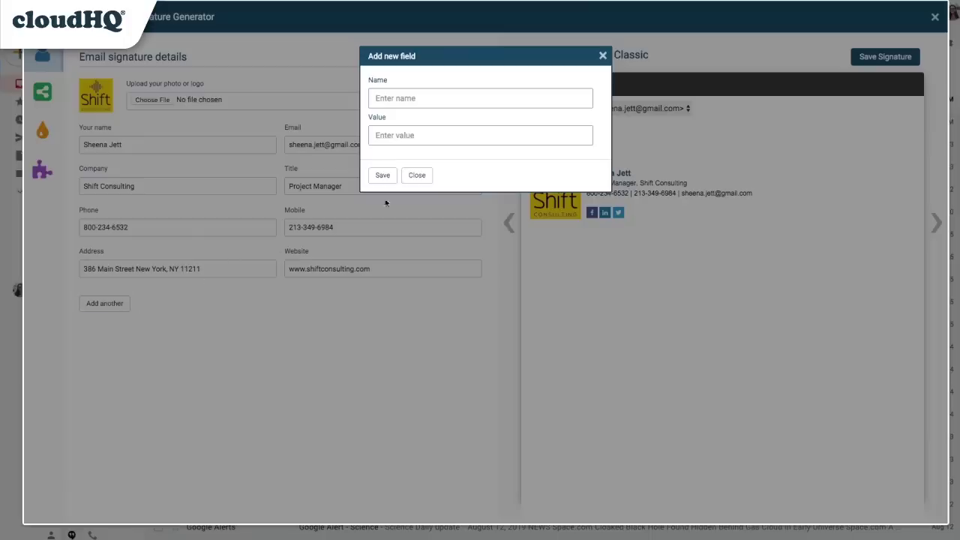
{"action": "left_click", "coordinate": [423, 180]}
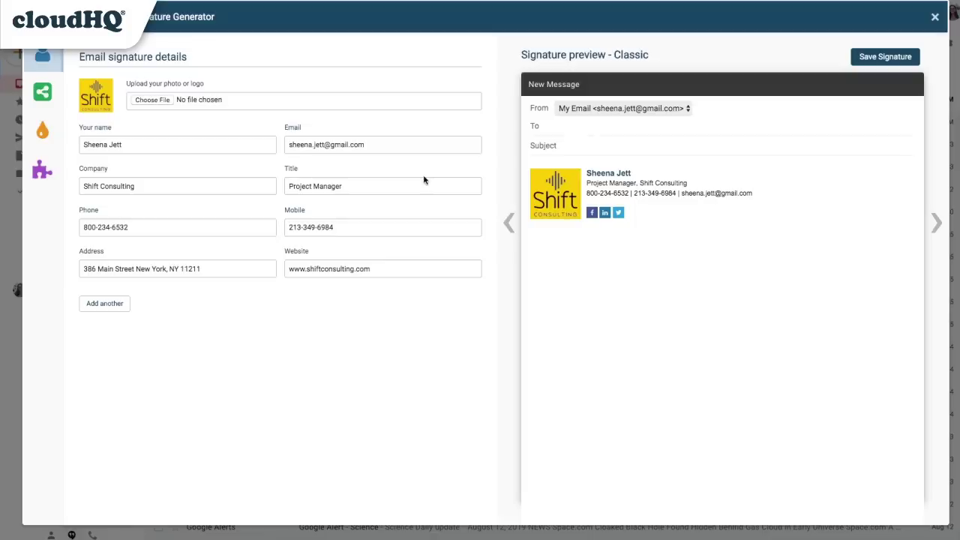
Set the Facebook, LinkedIn and Twitter links to facebook.com, linkedin.com and twitter.com/shiftconsulting.
{"action": "left_click", "coordinate": [43, 92]}
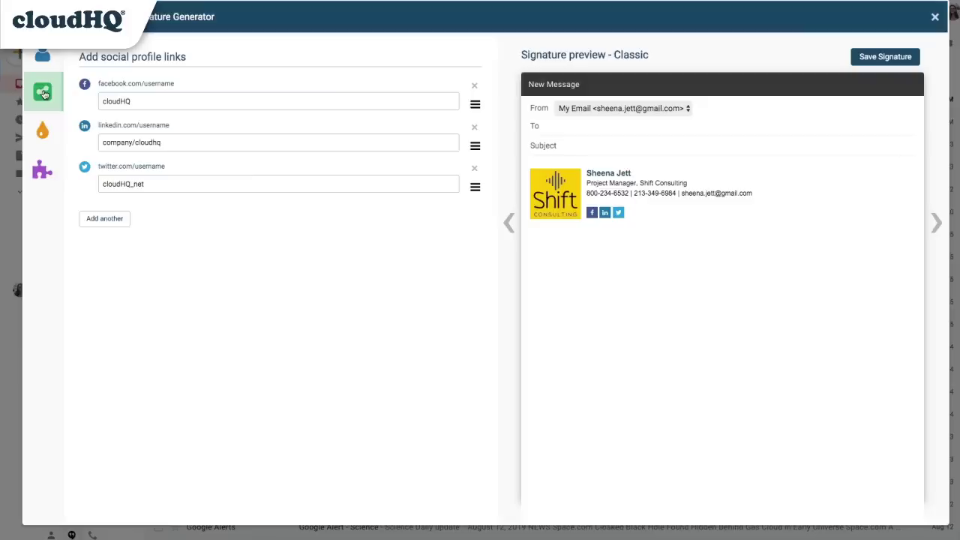
{"action": "double_click", "coordinate": [105, 102]}
{"action": "type", "text": "facebook.com/shiftconsulting"}
{"action": "key", "text": "Tab"}
{"action": "type", "text": "linkedin.com/shiftconsulting"}
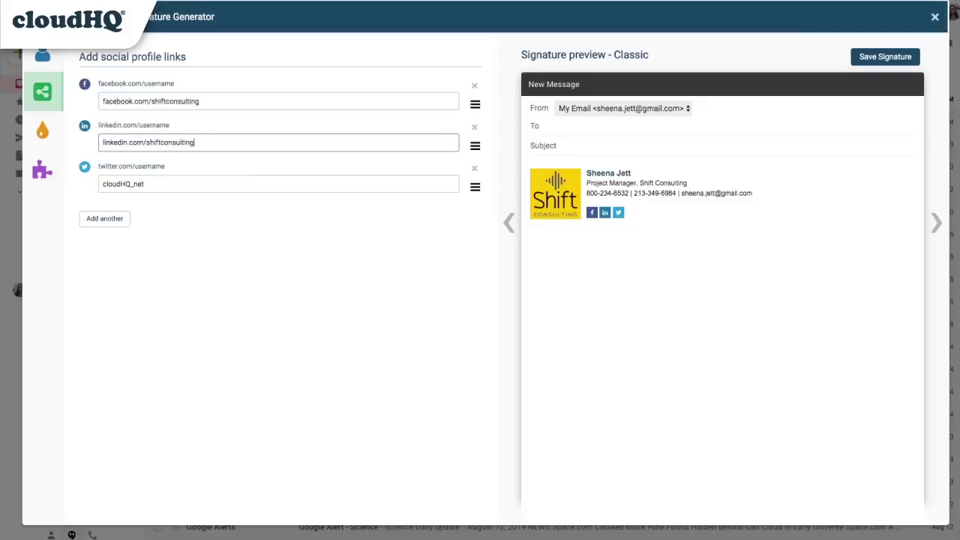
{"action": "key", "text": "Tab"}
{"action": "type", "text": "twitter.com/shiftconsulting"}
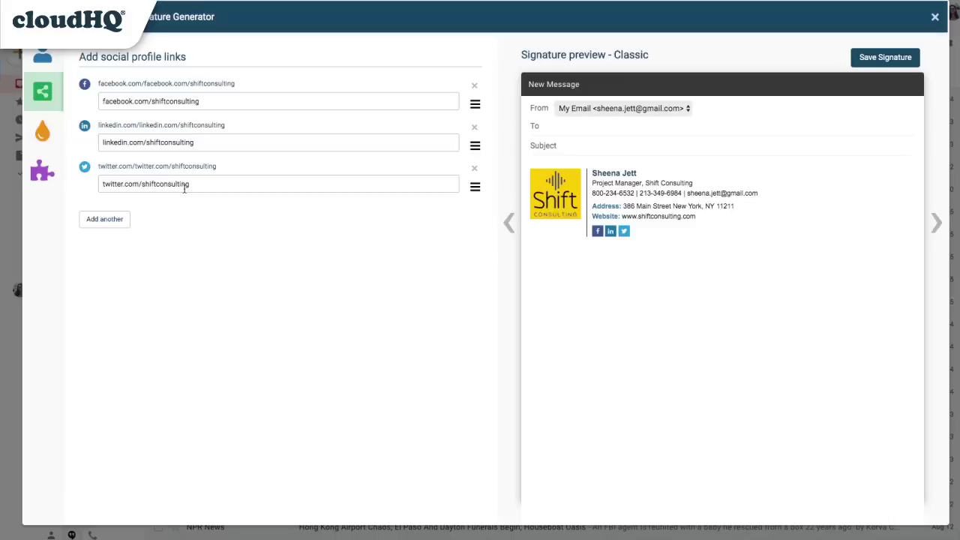
Add a YouTube social link pointing to youtube.com/shiftconsulting.
{"action": "left_click", "coordinate": [108, 219]}
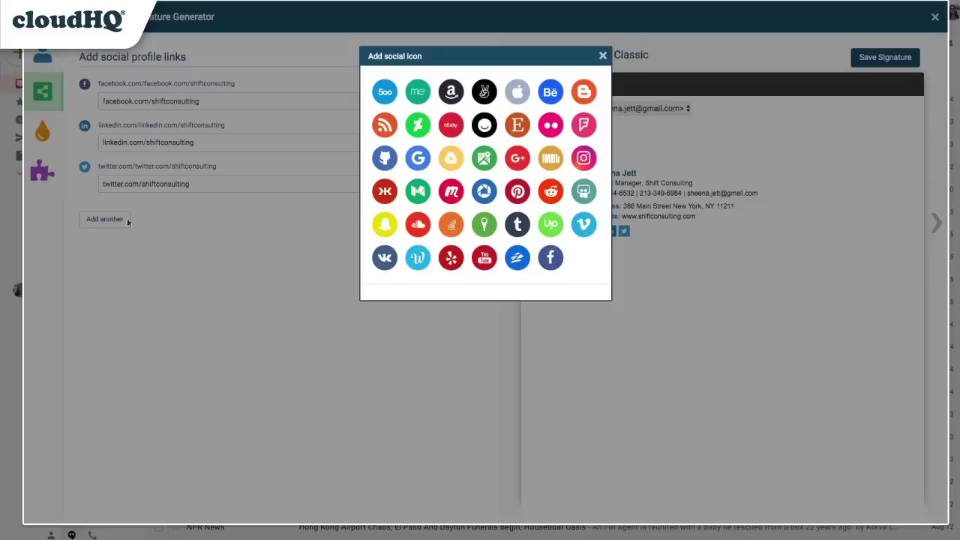
{"action": "left_click", "coordinate": [487, 257]}
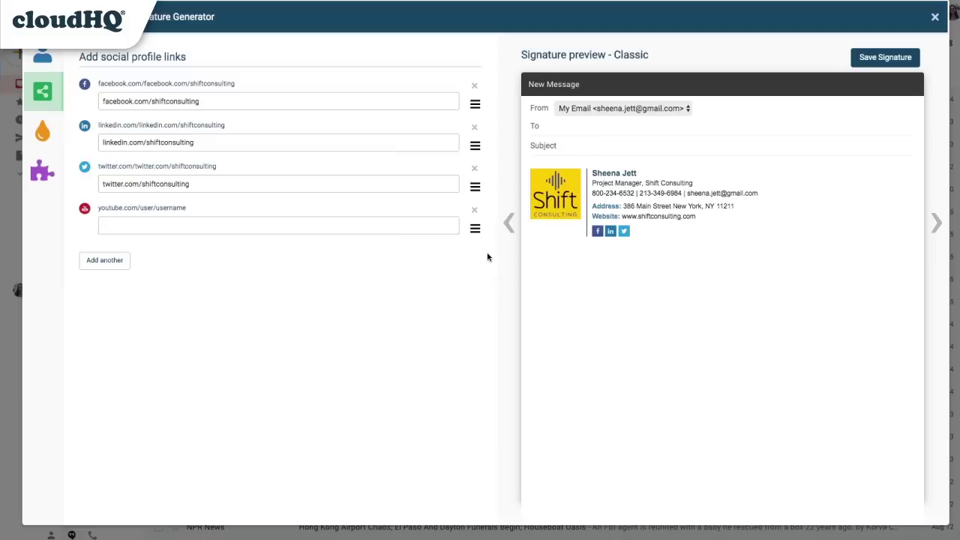
{"action": "left_click", "coordinate": [185, 222]}
{"action": "type", "text": "youtube.com/shiftconsulting"}
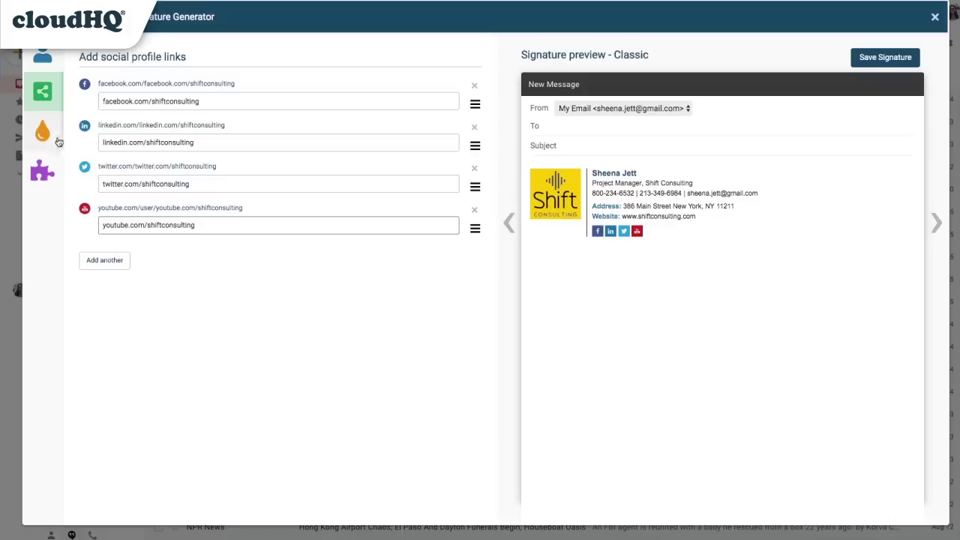
Preview the Horizontal, Compact, Clean and Stacked layouts, then settle on Elegant.
{"action": "left_click", "coordinate": [43, 132]}
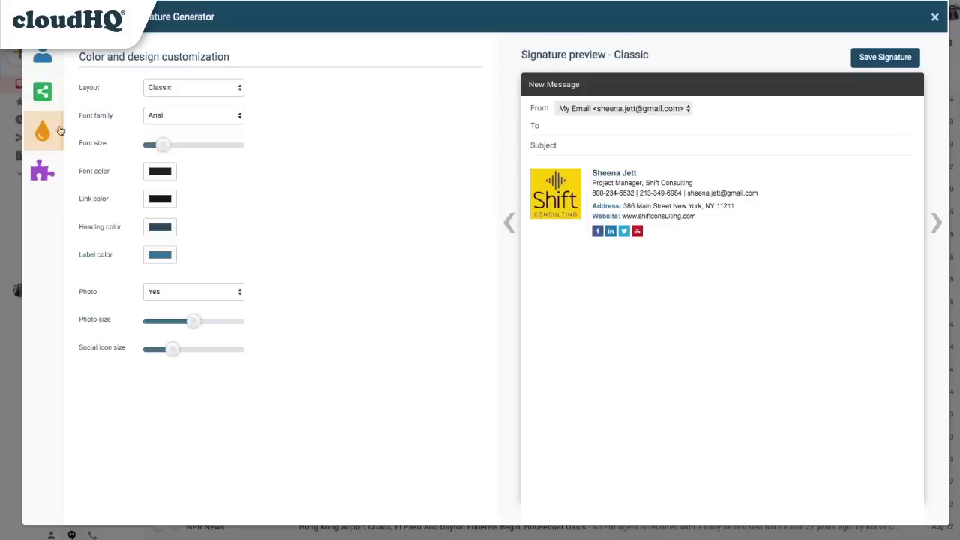
{"action": "left_click", "coordinate": [165, 92]}
{"action": "left_click", "coordinate": [163, 97]}
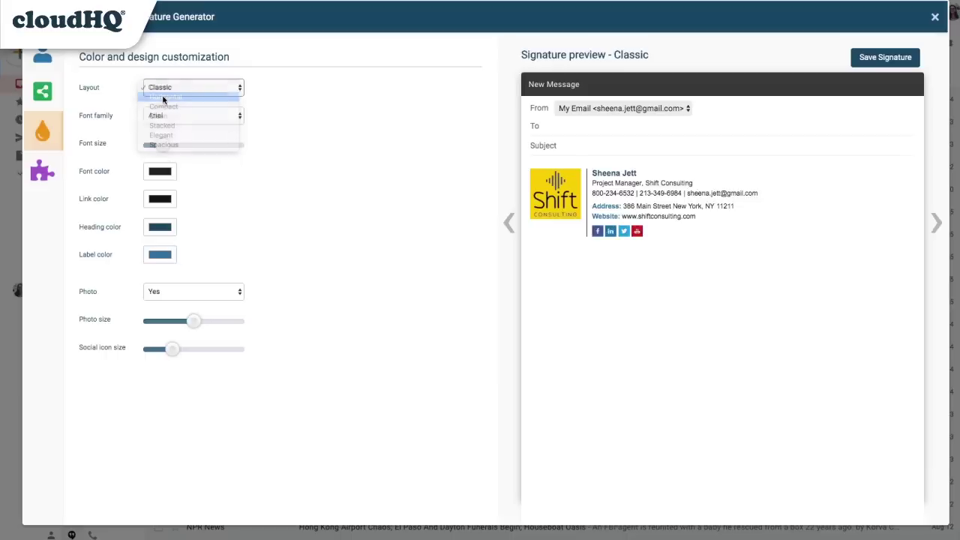
{"action": "left_click", "coordinate": [177, 92]}
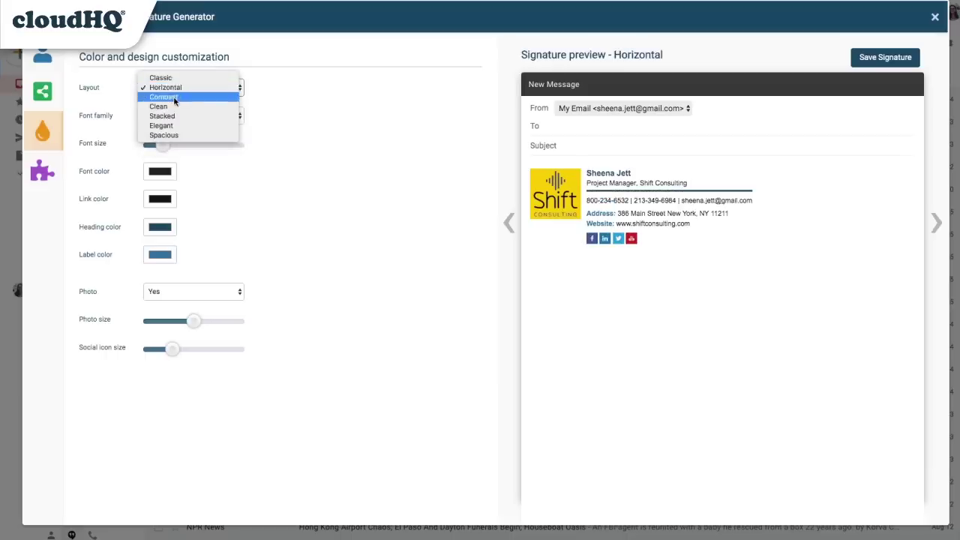
{"action": "left_click", "coordinate": [174, 96]}
{"action": "left_click", "coordinate": [174, 91]}
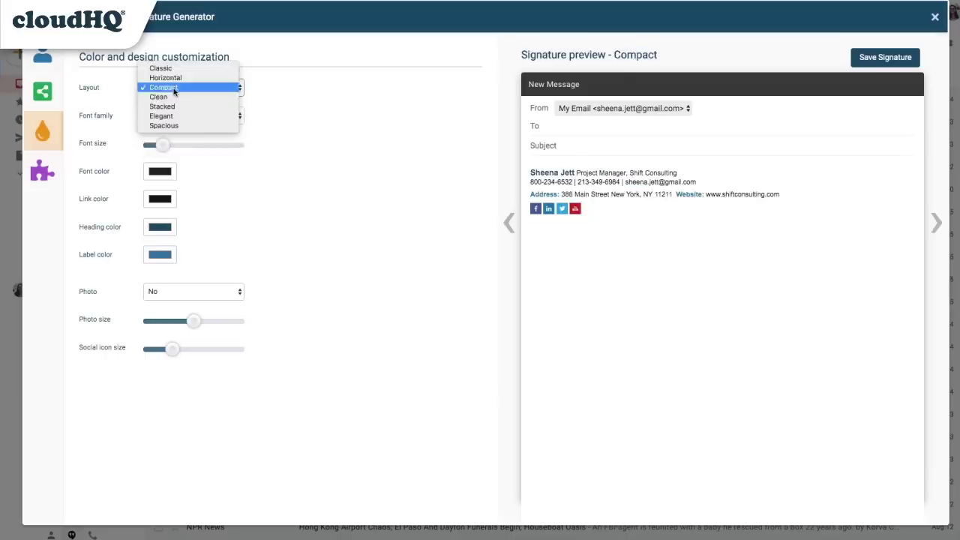
{"action": "left_click", "coordinate": [171, 100]}
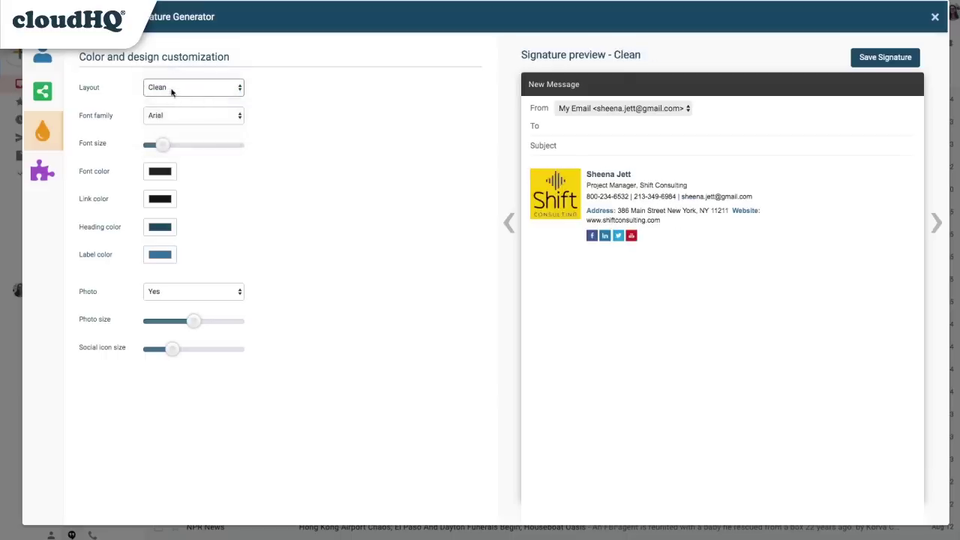
{"action": "left_click", "coordinate": [172, 91]}
{"action": "left_click", "coordinate": [172, 99]}
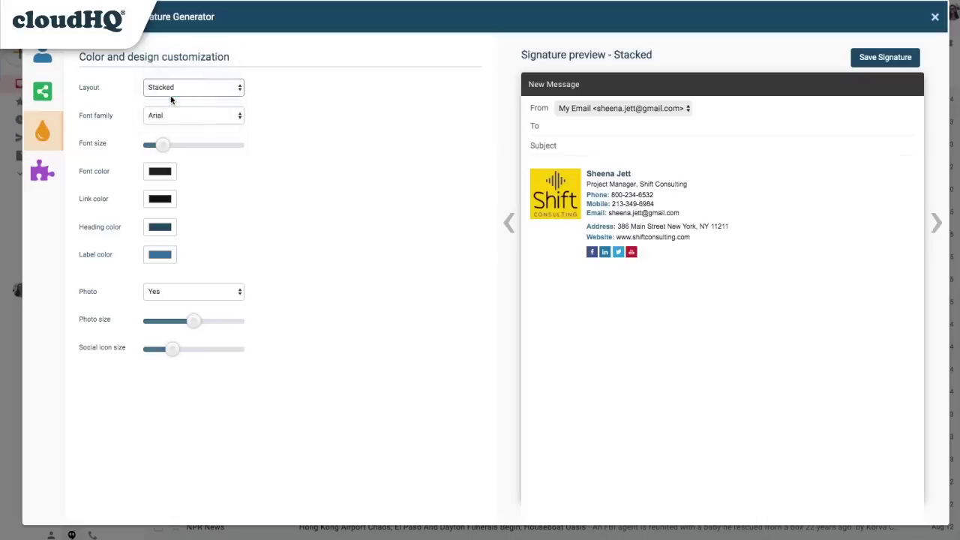
{"action": "left_click", "coordinate": [172, 90]}
{"action": "left_click", "coordinate": [171, 98]}
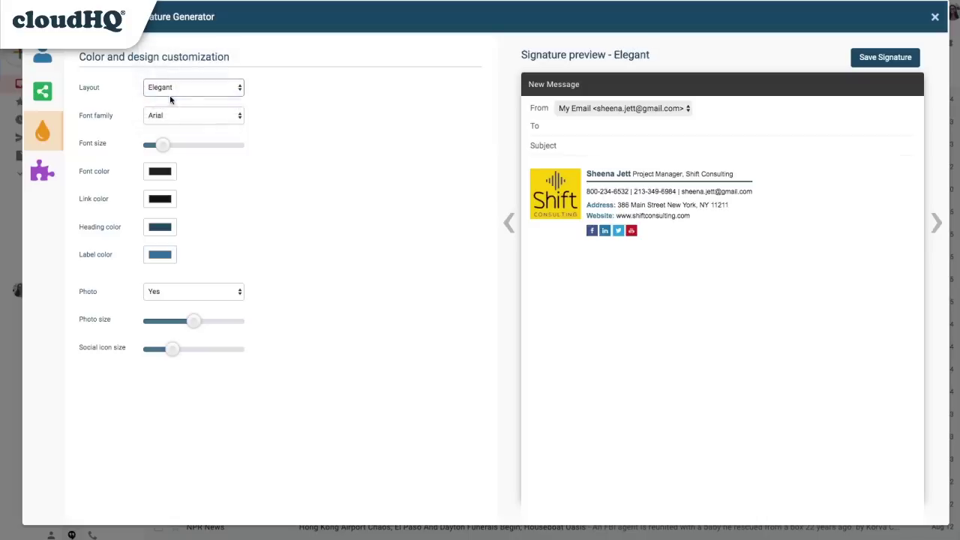
Set the font to Tahoma, nudge the font size, and make body text grey and links blue.
{"action": "left_click", "coordinate": [171, 115]}
{"action": "left_click", "coordinate": [156, 153]}
{"action": "left_click_drag", "start_coordinate": [159, 148], "coordinate": [156, 146]}
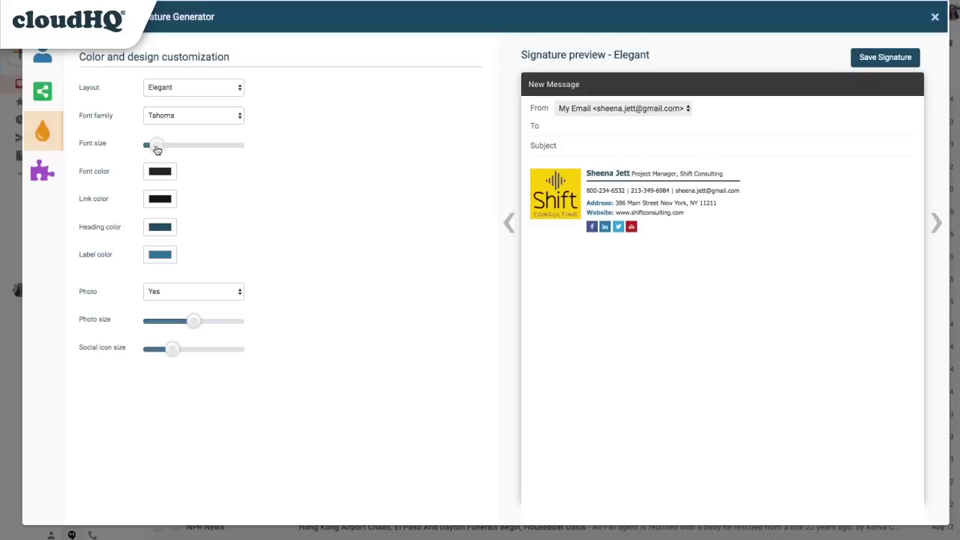
{"action": "left_click", "coordinate": [160, 171]}
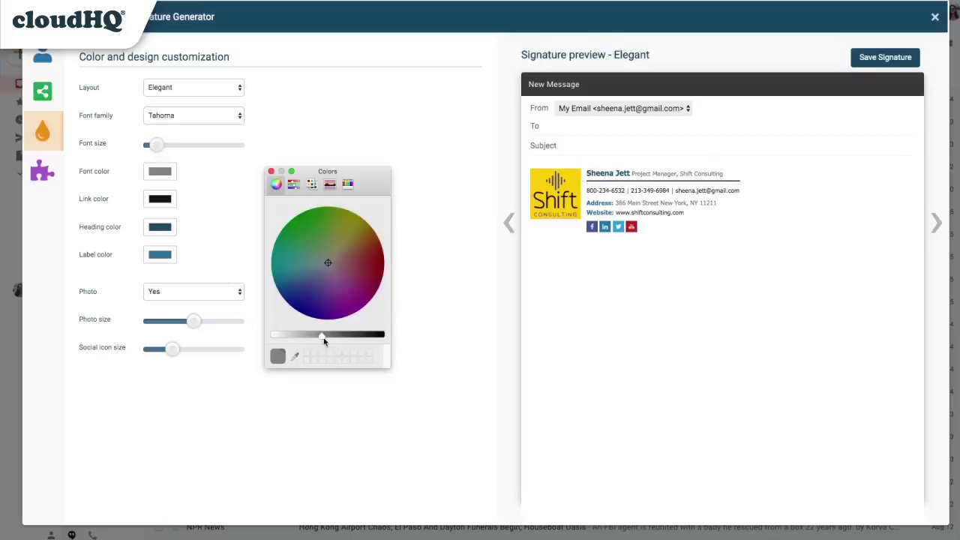
{"action": "left_click_drag", "start_coordinate": [325, 337], "coordinate": [333, 339]}
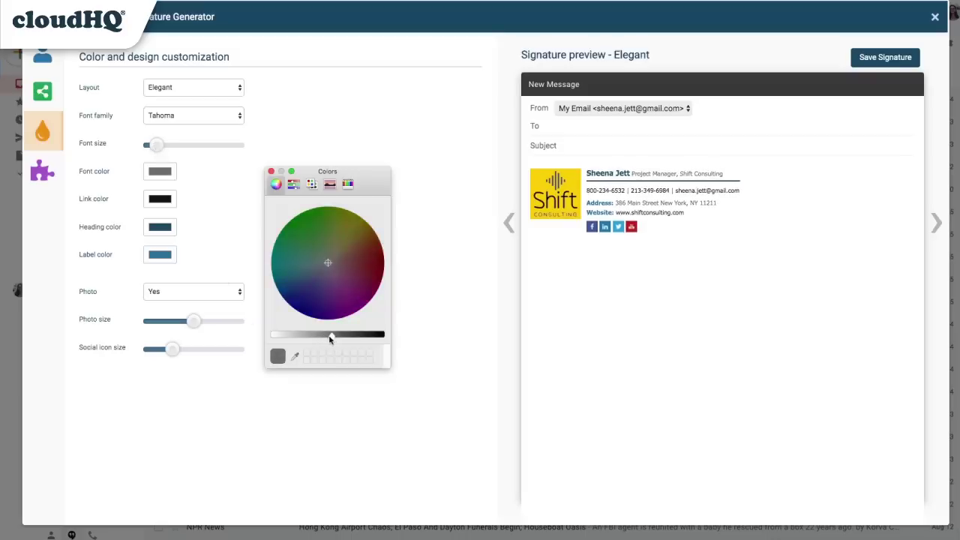
{"action": "left_click", "coordinate": [272, 173]}
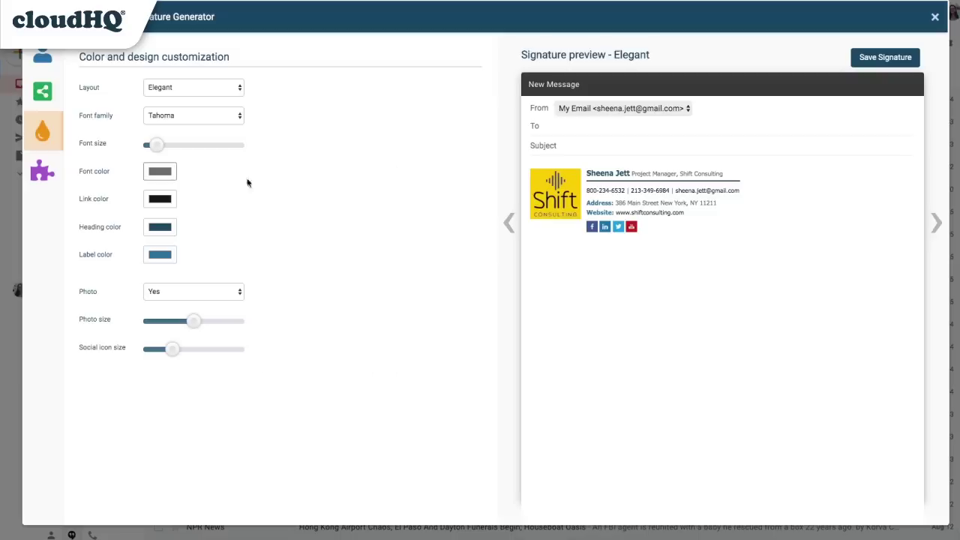
{"action": "left_click", "coordinate": [165, 199]}
{"action": "left_click", "coordinate": [302, 293]}
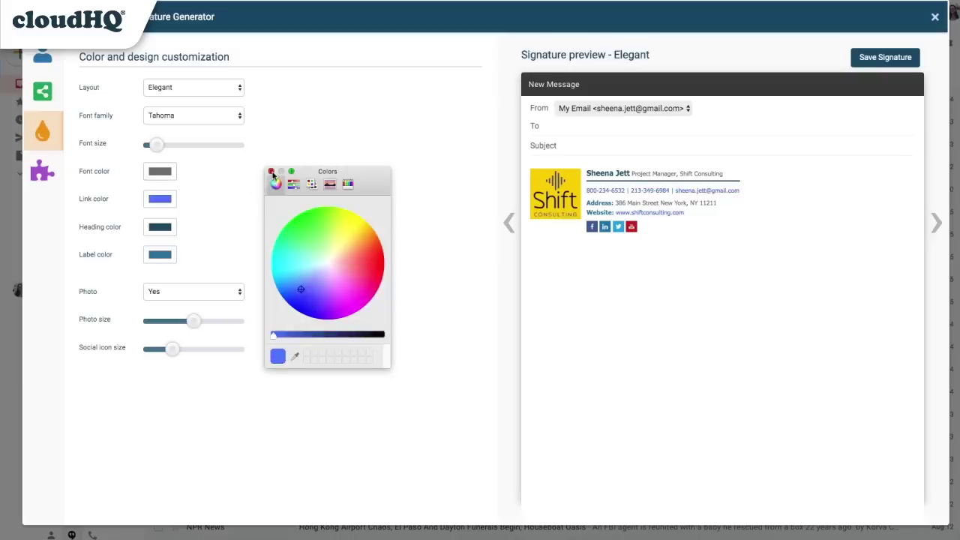
Make the heading colour black and the label colour dark purple.
{"action": "left_click", "coordinate": [272, 172]}
{"action": "left_click", "coordinate": [165, 229]}
{"action": "left_click_drag", "start_coordinate": [291, 339], "coordinate": [382, 335]}
{"action": "left_click", "coordinate": [271, 171]}
{"action": "left_click", "coordinate": [163, 255]}
{"action": "left_click", "coordinate": [328, 292]}
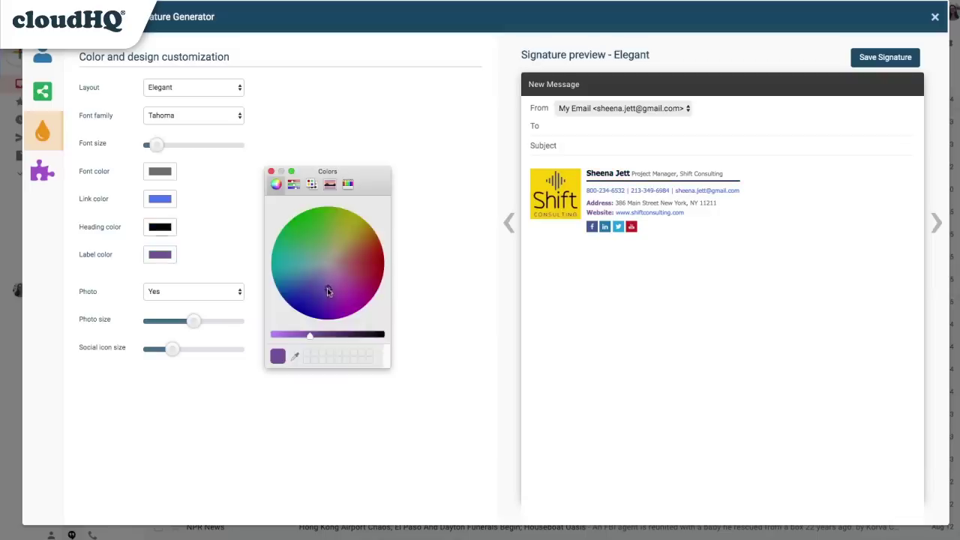
{"action": "left_click", "coordinate": [320, 278]}
{"action": "left_click_drag", "start_coordinate": [307, 337], "coordinate": [332, 337]}
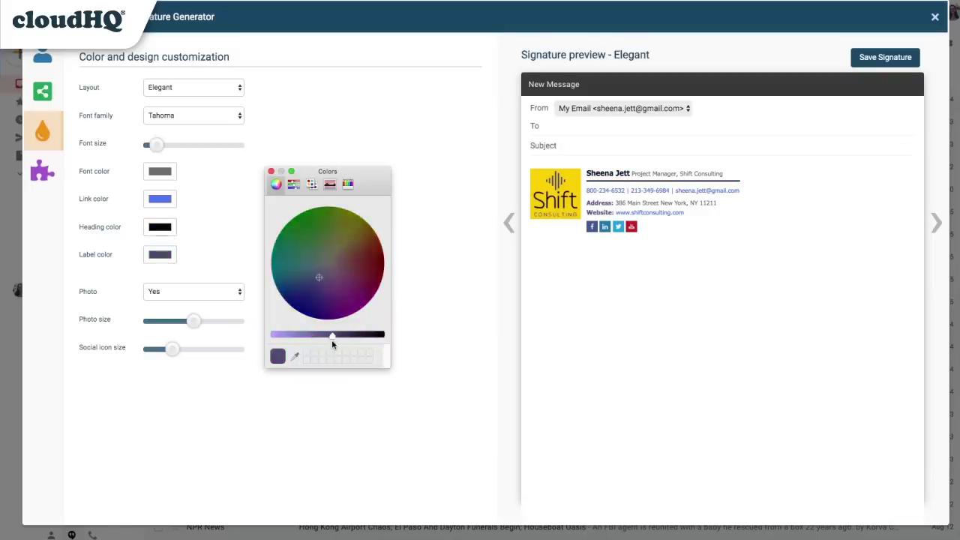
{"action": "left_click", "coordinate": [272, 172]}
Keep the logo photo shown and adjust its size slider.
{"action": "left_click", "coordinate": [195, 292]}
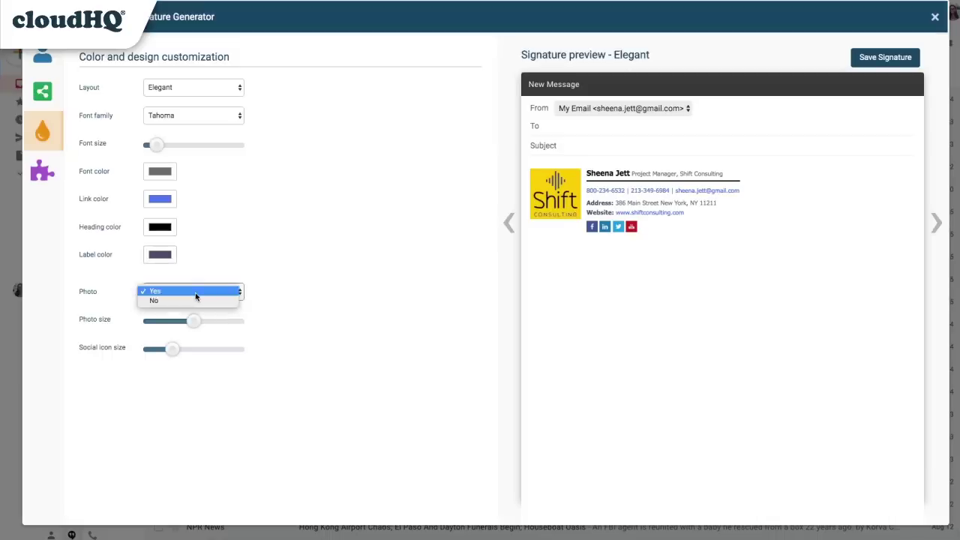
{"action": "left_click", "coordinate": [196, 296]}
{"action": "mouse_move", "coordinate": [195, 321]}
{"action": "left_mouse_down"}
{"action": "mouse_move", "coordinate": [221, 324]}
{"action": "mouse_move", "coordinate": [162, 324]}
{"action": "mouse_move", "coordinate": [199, 325]}
{"action": "mouse_move", "coordinate": [208, 351]}
{"action": "mouse_move", "coordinate": [150, 353]}
{"action": "mouse_move", "coordinate": [165, 355]}
{"action": "left_mouse_up"}
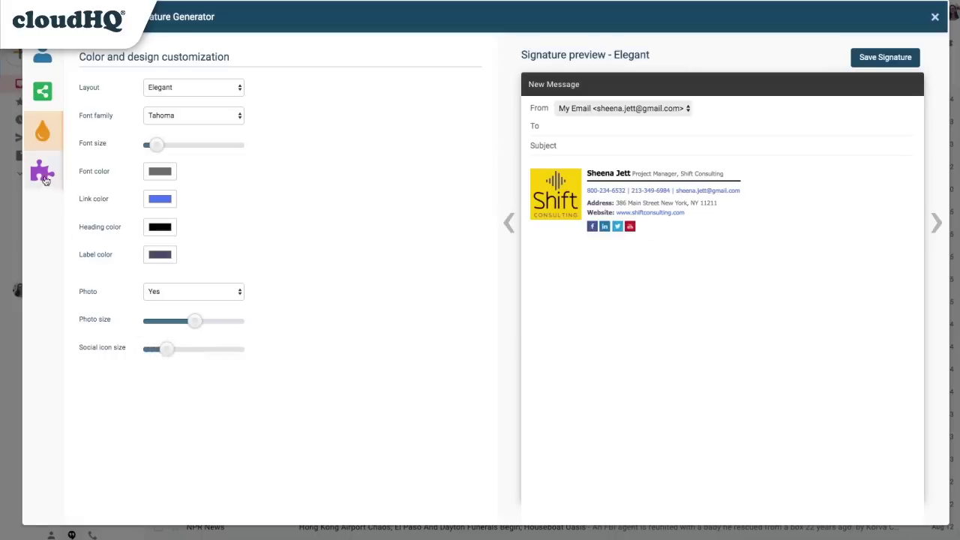
{"action": "left_click", "coordinate": [42, 174]}
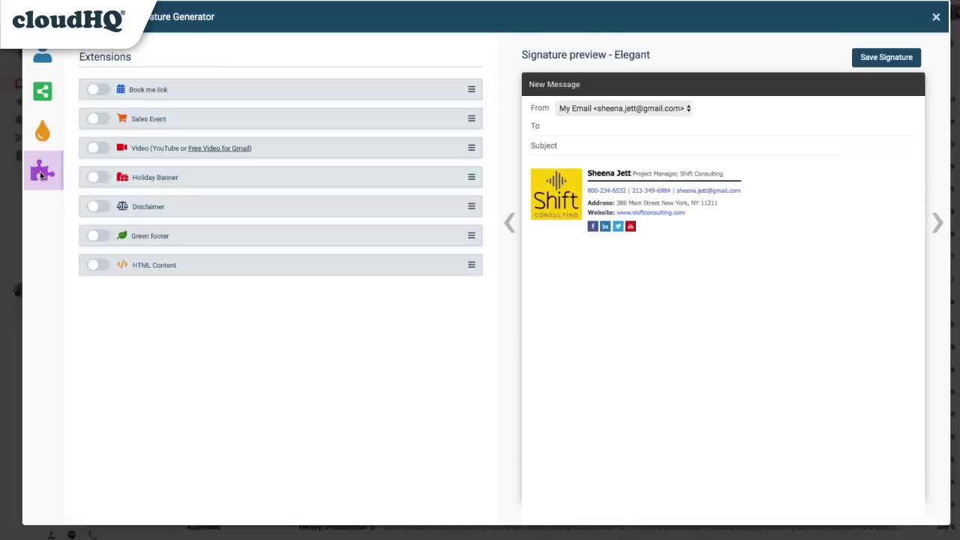
Toggle the Book me link and Sales Event extensions on, then off again.
{"action": "left_click", "coordinate": [93, 90]}
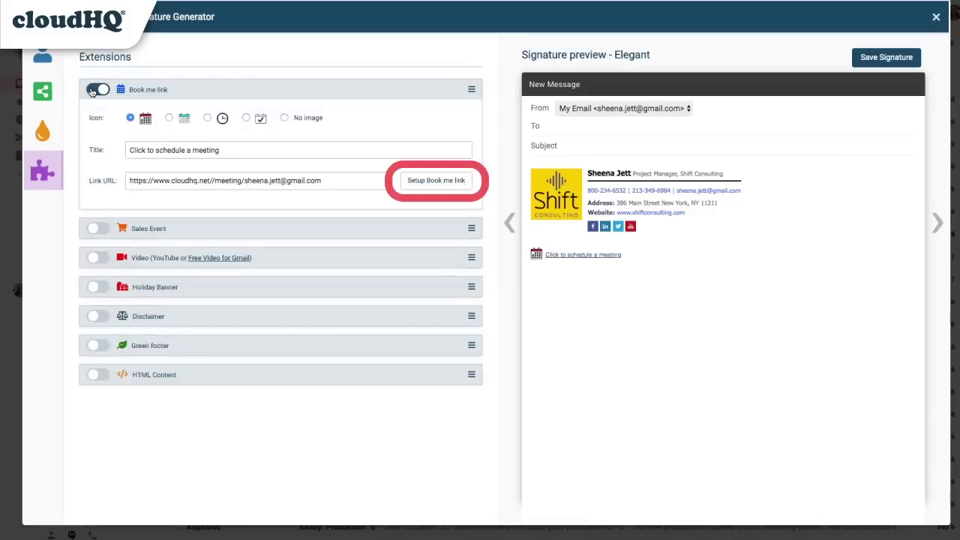
{"action": "left_click", "coordinate": [93, 90]}
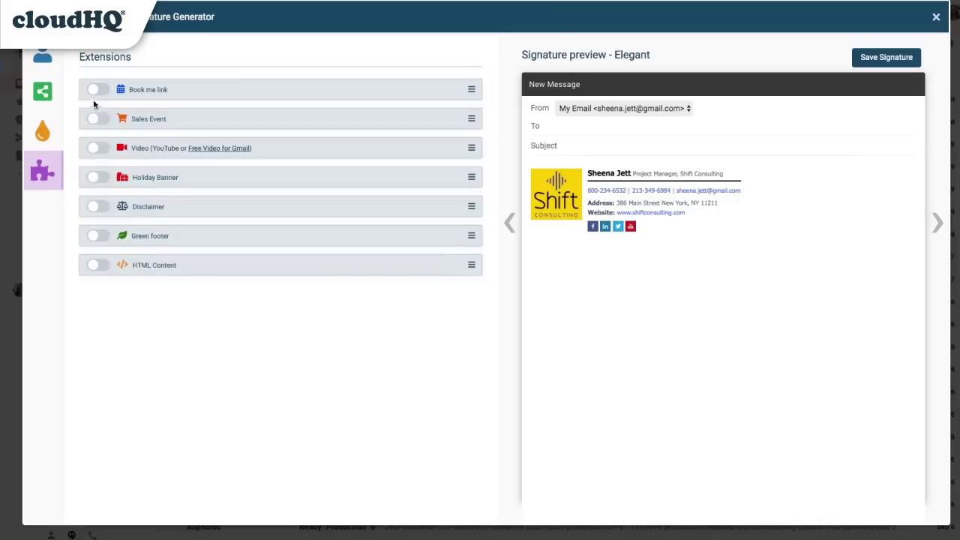
{"action": "left_click", "coordinate": [94, 120]}
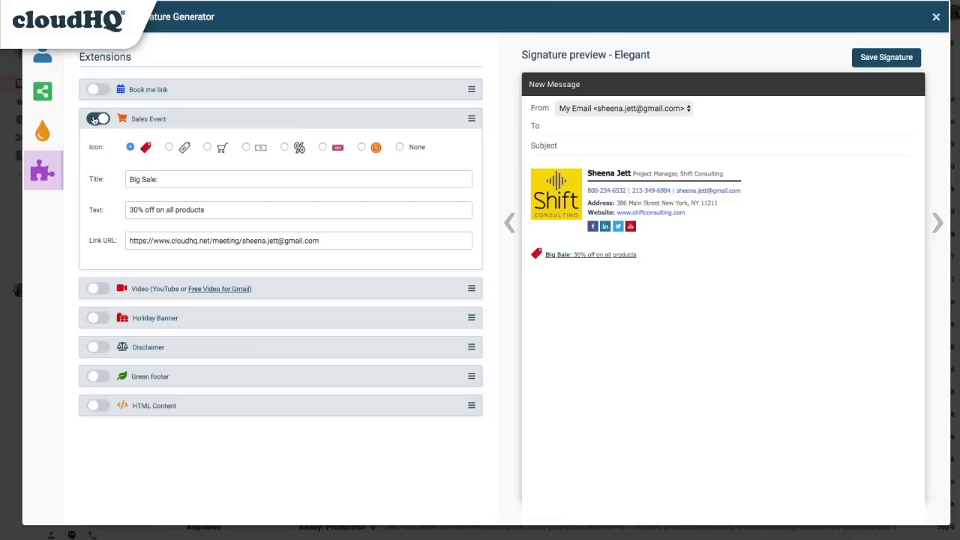
{"action": "left_click", "coordinate": [94, 119]}
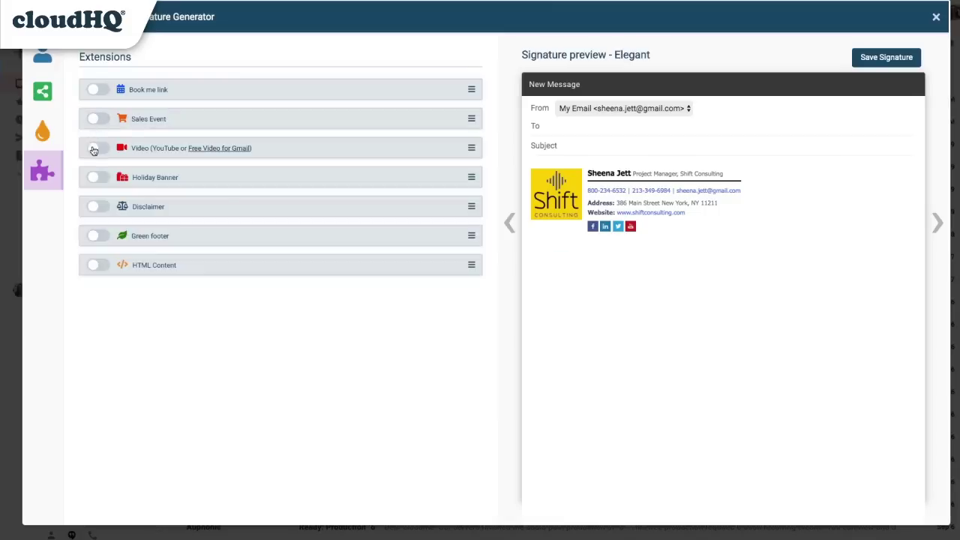
Try the Video extension and browse the Holiday Banner designs.
{"action": "left_click", "coordinate": [94, 149]}
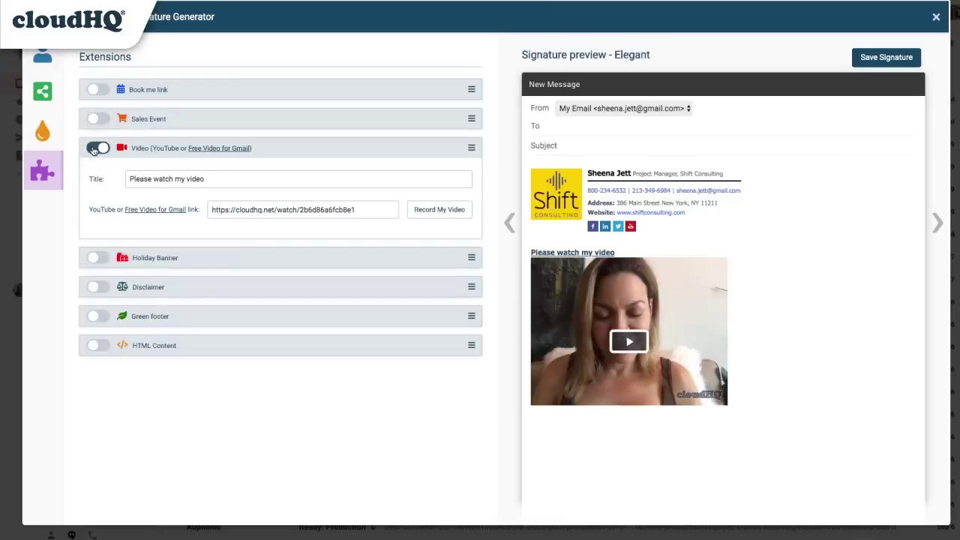
{"action": "left_click", "coordinate": [94, 148]}
{"action": "left_click", "coordinate": [93, 179]}
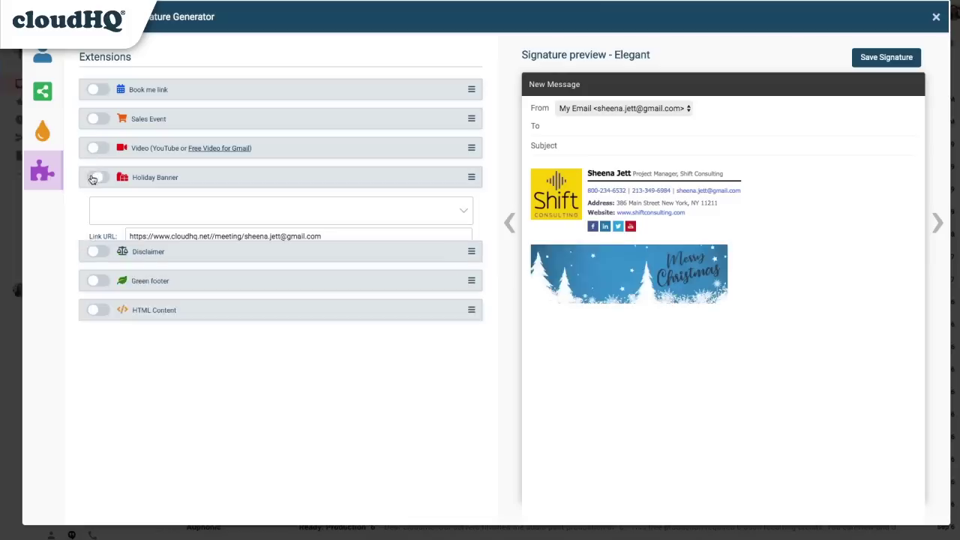
{"action": "left_click", "coordinate": [464, 211]}
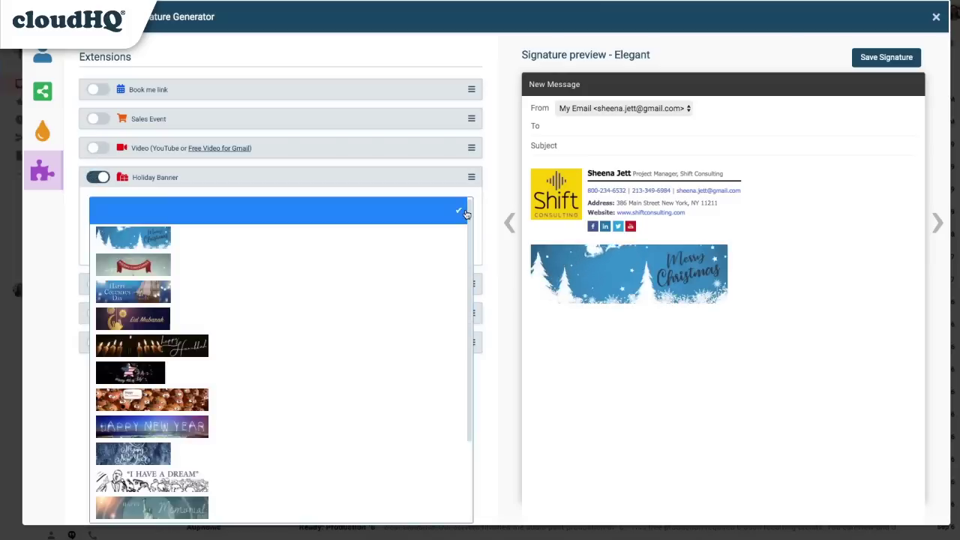
{"action": "left_click", "coordinate": [465, 212]}
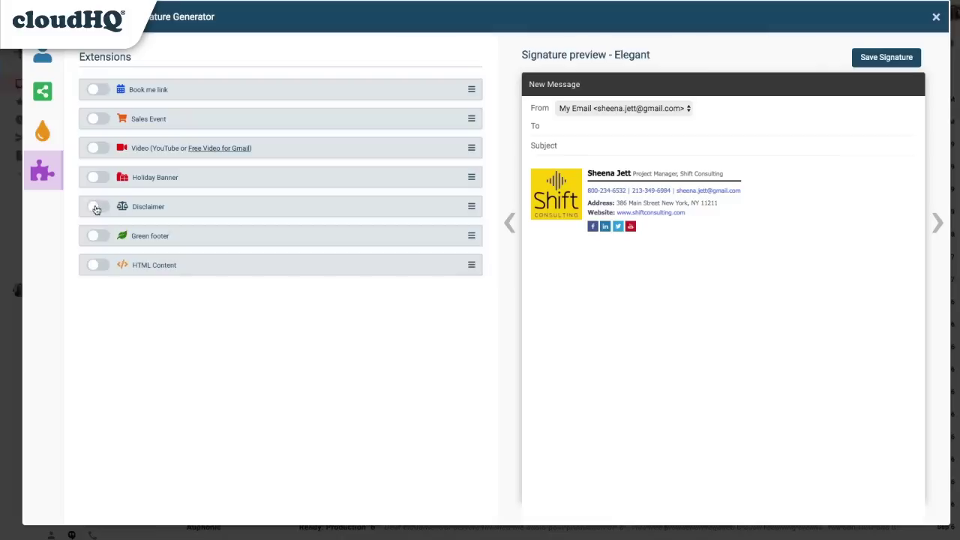
Preview the Confidential communication disclaimer at a smaller size, then remove it.
{"action": "left_click", "coordinate": [97, 208]}
{"action": "left_click", "coordinate": [122, 248]}
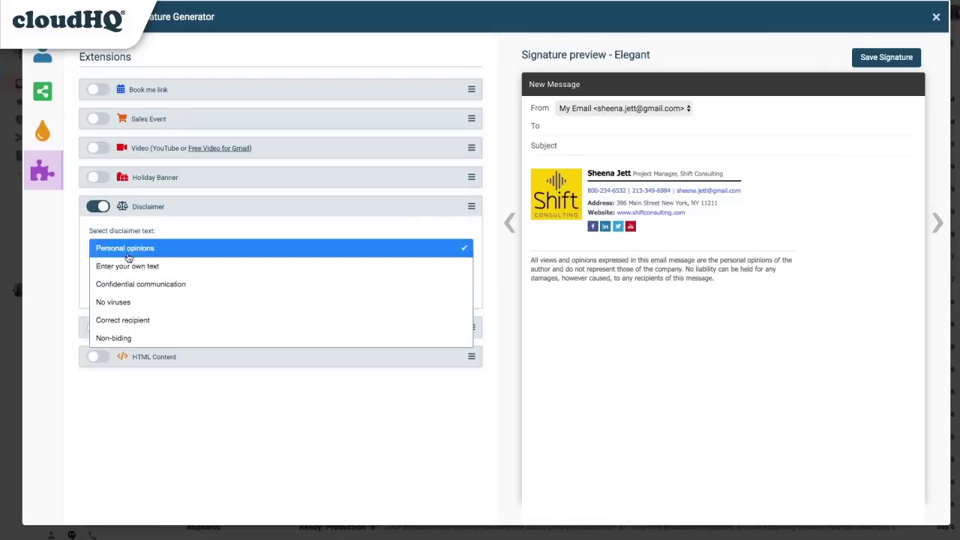
{"action": "left_click", "coordinate": [124, 281]}
{"action": "left_click_drag", "start_coordinate": [120, 291], "coordinate": [107, 293]}
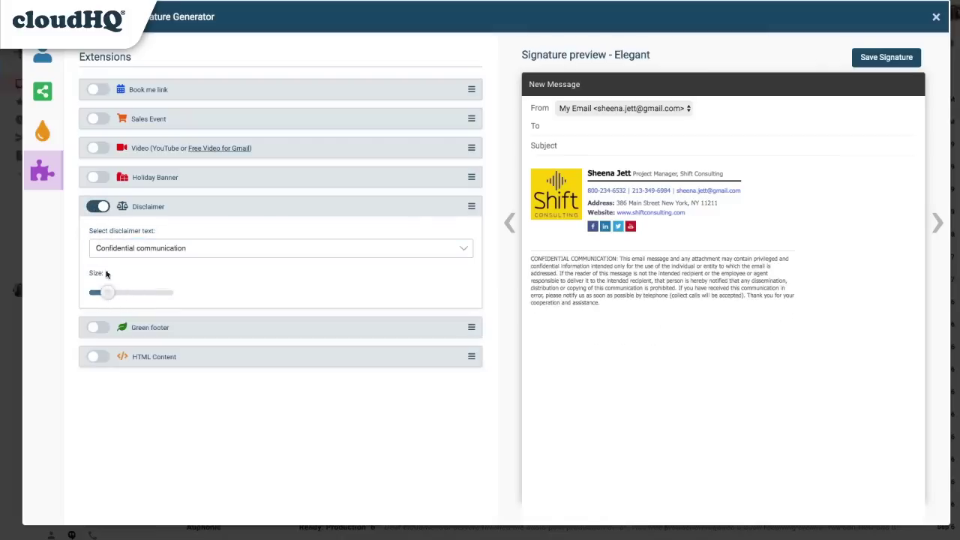
{"action": "left_click", "coordinate": [100, 208]}
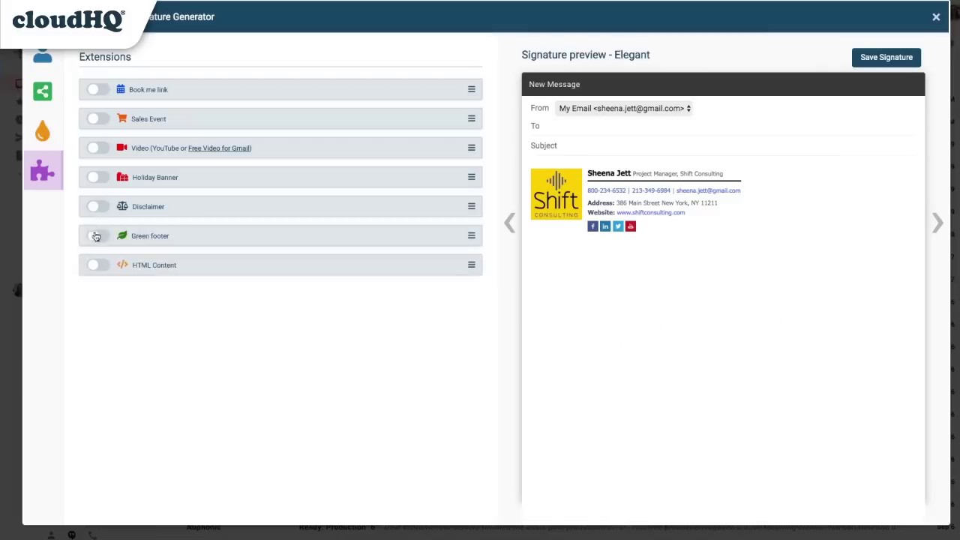
Add a green footer with the Environmental responsibility message, resize it, and leave HTML Content off.
{"action": "left_click", "coordinate": [96, 235]}
{"action": "left_click", "coordinate": [107, 277]}
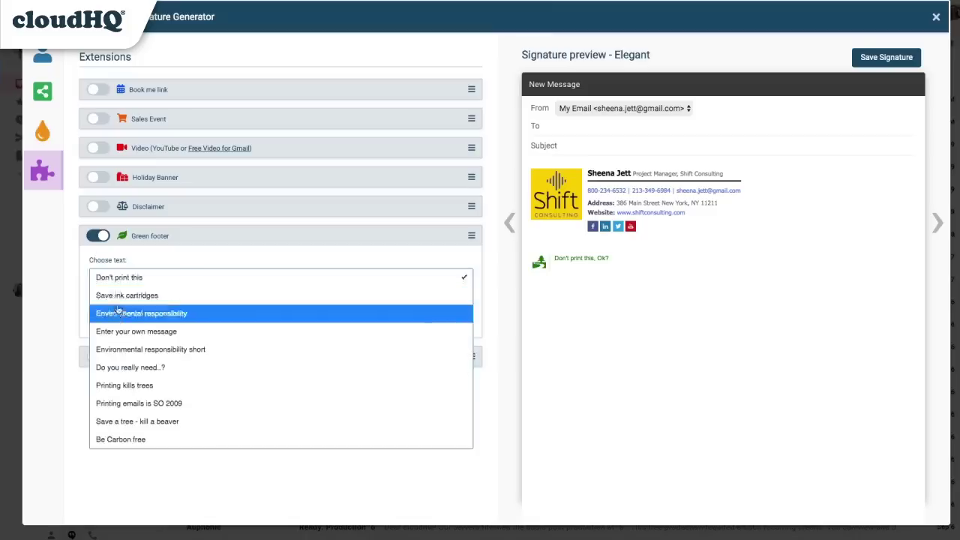
{"action": "left_click", "coordinate": [135, 312]}
{"action": "left_click_drag", "start_coordinate": [114, 322], "coordinate": [107, 324]}
{"action": "left_click", "coordinate": [94, 360]}
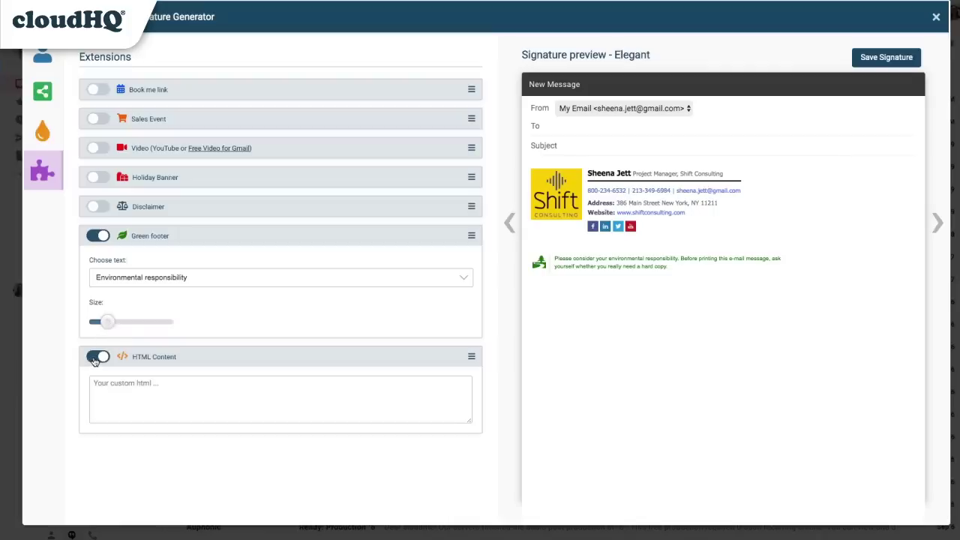
{"action": "left_click", "coordinate": [94, 361]}
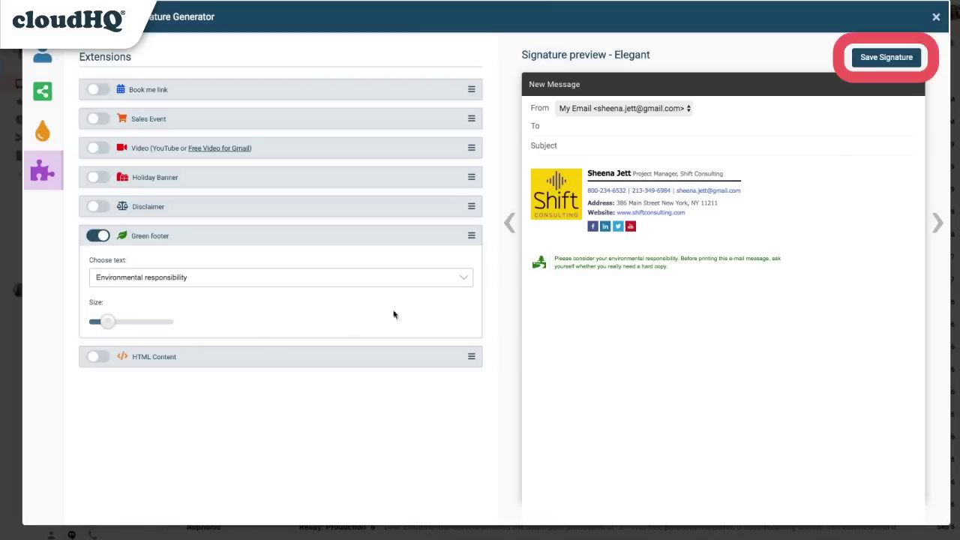
Save the Elegant Shift Consulting signature with its green footer to Gmail.
{"action": "left_click", "coordinate": [878, 58]}
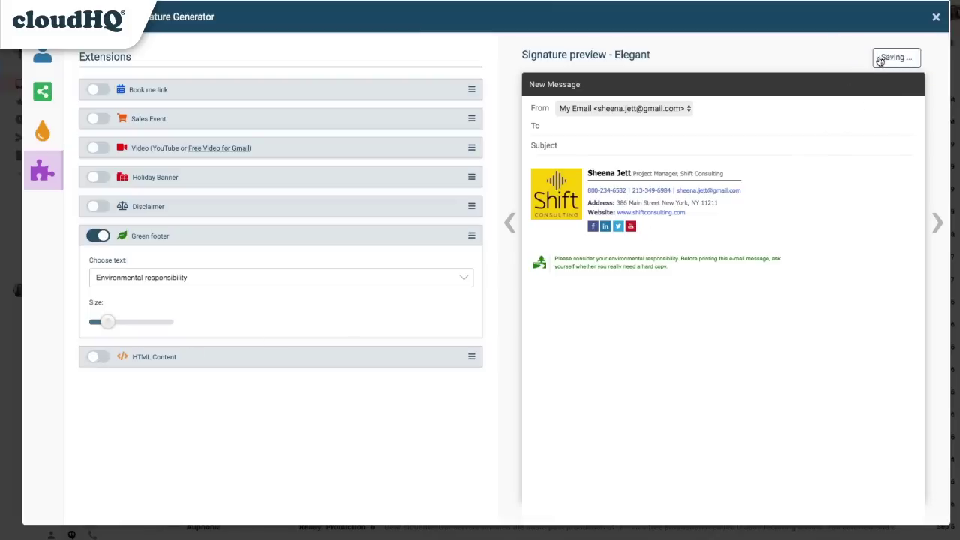